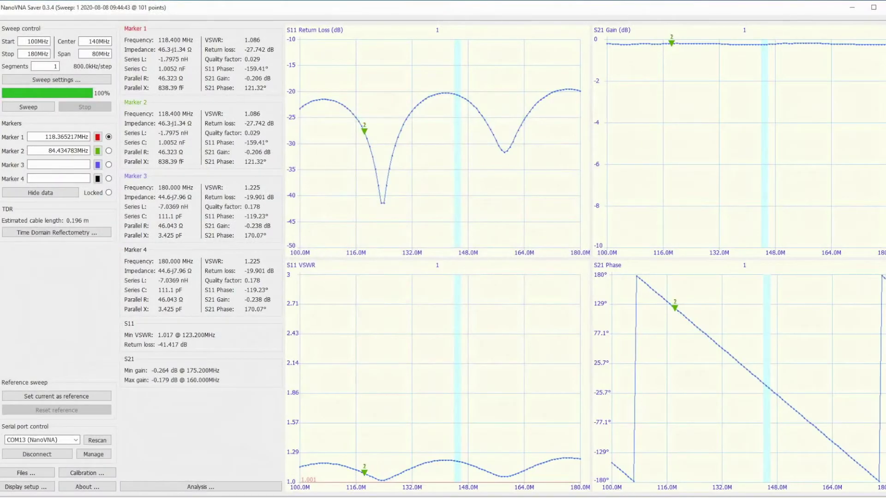
Step: Move Marker 1 to the 177.6 MHz phase wrap and copy its frequency into Marker 2
click(378, 185)
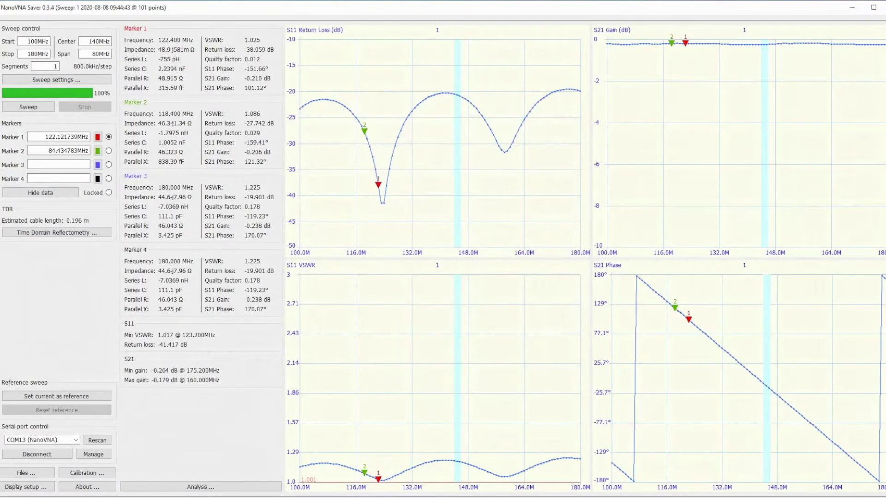
mouse_move(378, 184)
mouse_down()
mouse_move(398, 131)
mouse_move(572, 88)
mouse_up()
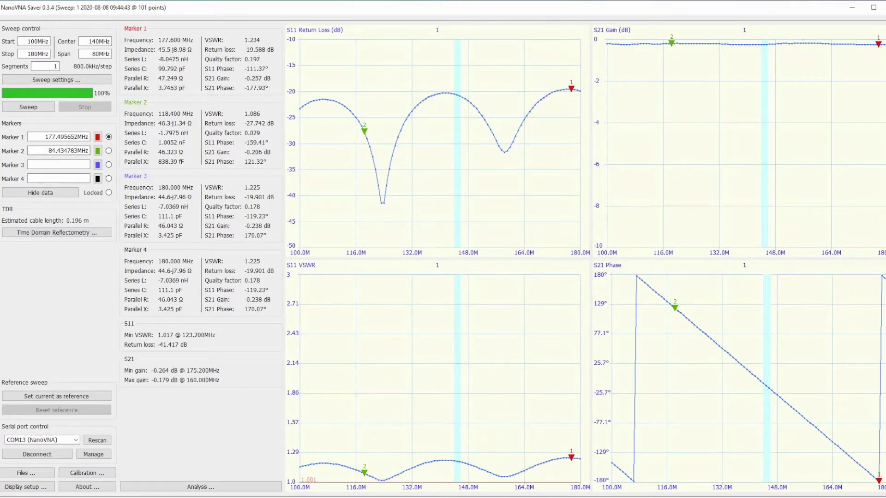
double_click(46, 136)
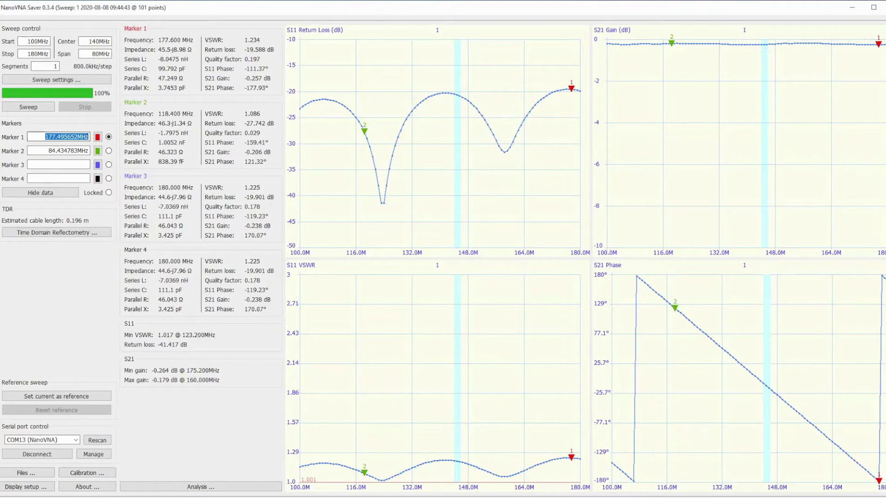
right_click(66, 137)
click(87, 181)
key(Tab)
right_click(57, 150)
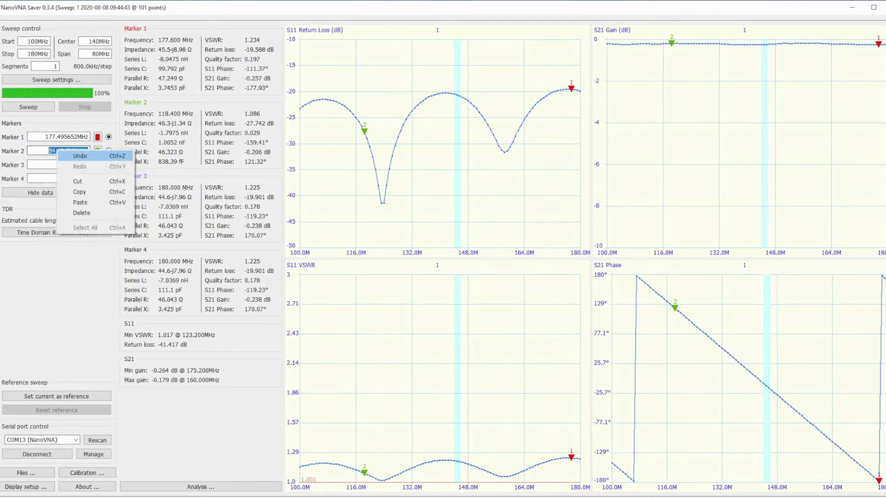
click(74, 191)
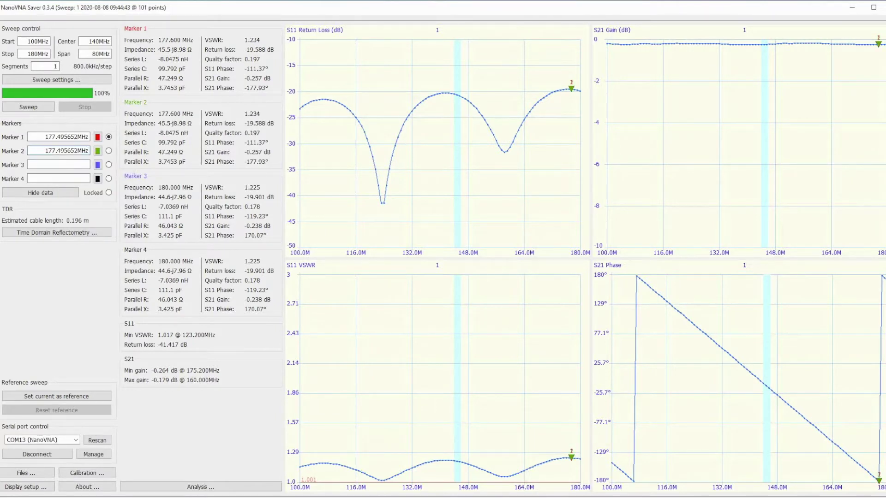
Step: Drag Marker 1 back to the earlier phase wrap at about 106.1 MHz
mouse_move(571, 88)
mouse_down()
mouse_move(475, 97)
mouse_move(395, 145)
mouse_move(332, 95)
mouse_move(322, 99)
mouse_up()
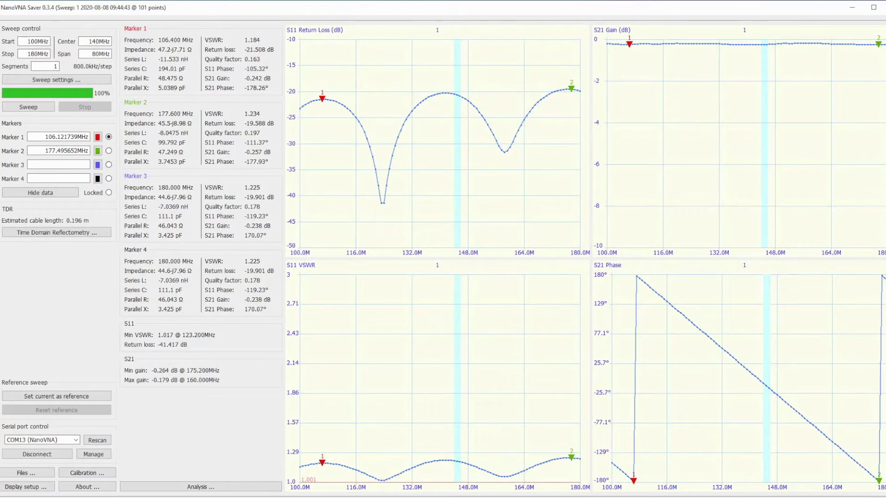
mouse_move(511, 497)
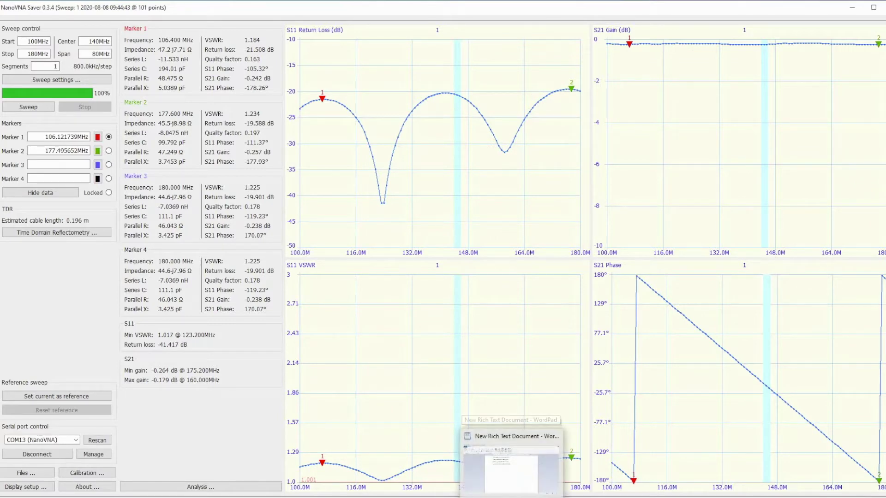
click(511, 466)
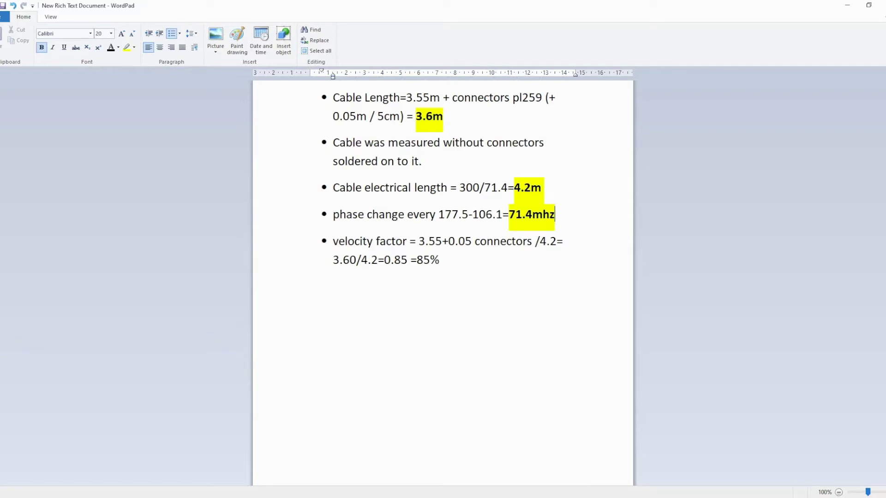
Step: Highlight the line '3.60/4.2=0.85 =85%' in yellow
drag(333, 260, 442, 261)
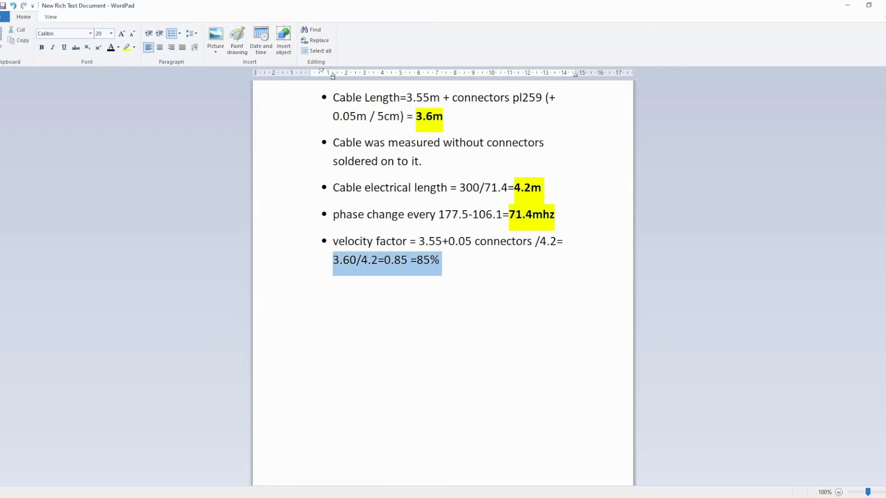
click(126, 47)
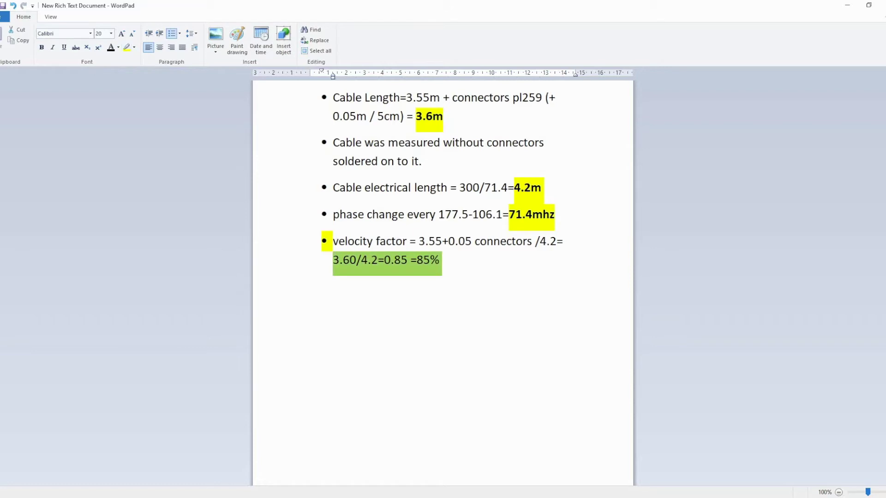
click(309, 284)
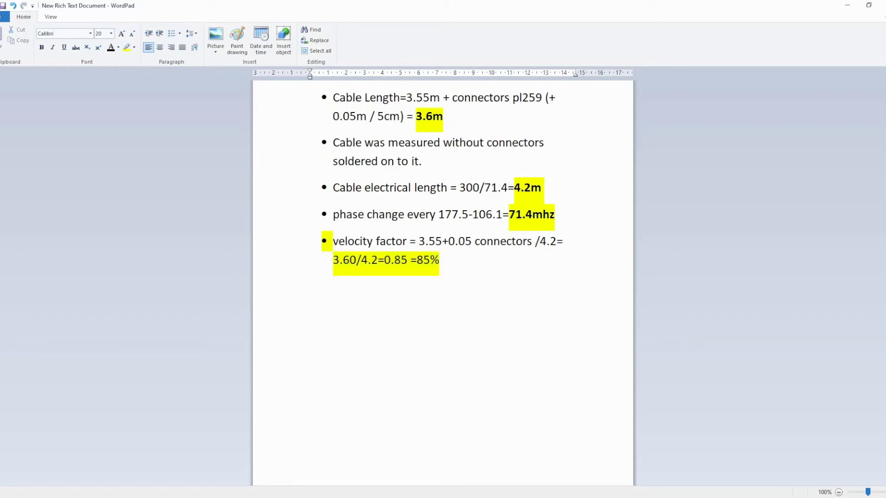
Step: Make the '3.60/4.2=0.85 =85%' result bold, then hide WordPad
key(Up)
key(shift+Right)
key(shift+Right)
key(shift+Right)
key(shift+Right)
key(shift+Right)
key(shift+Right)
key(shift+Right)
key(shift+Right)
key(shift+Right)
key(shift+Right)
key(shift+Right)
key(shift+Right)
key(shift+Right)
key(shift+Right)
key(shift+Right)
key(shift+Right)
key(shift+Right)
key(shift+Right)
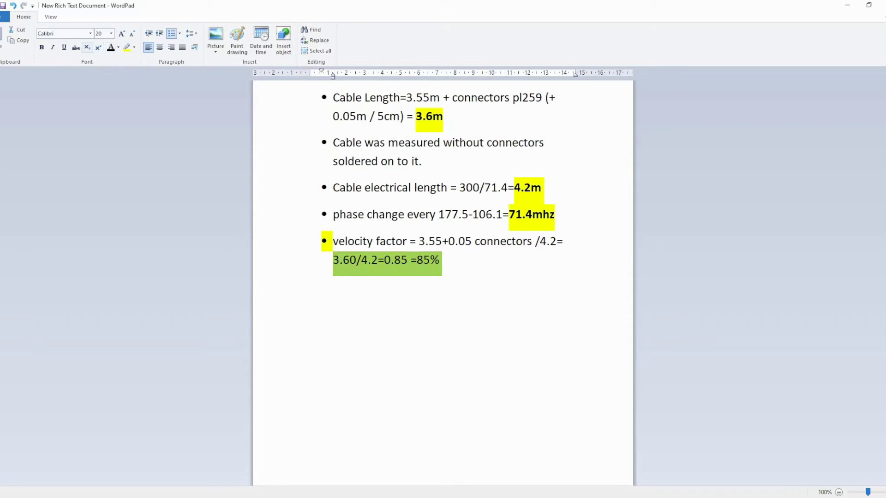
click(42, 47)
click(311, 287)
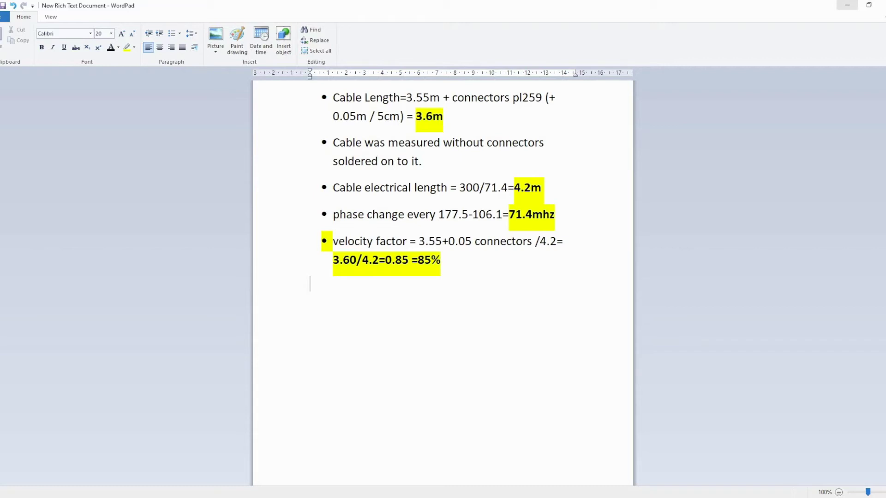
click(847, 5)
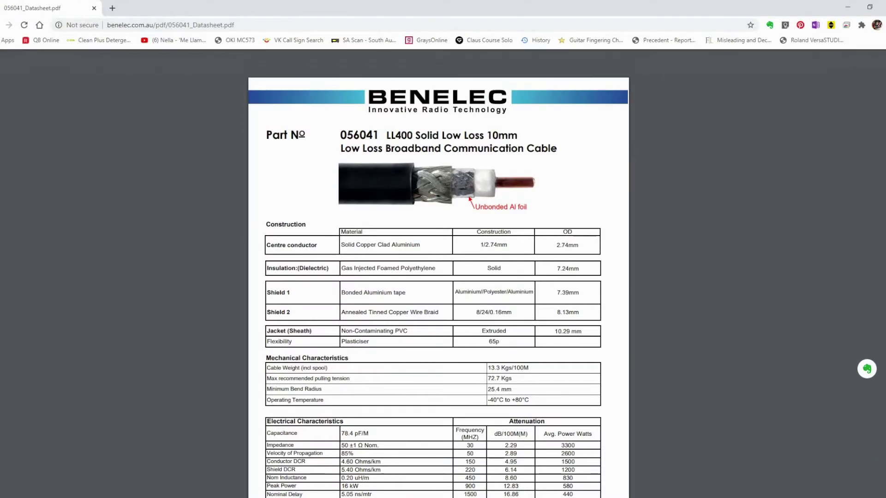
Step: Locate and select the 85% velocity of propagation figure in the LL400 datasheet, then minimise Chrome
scroll(438, 277, down, 1)
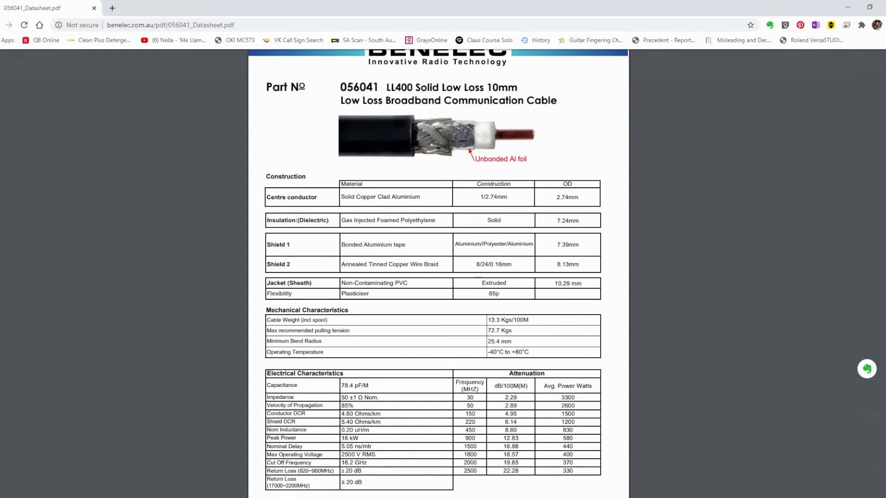
scroll(438, 277, down, 1)
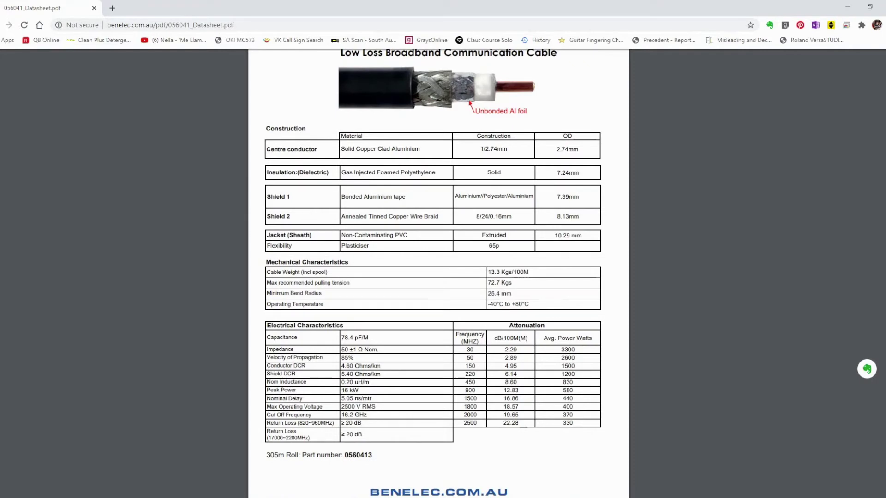
drag(342, 358, 354, 357)
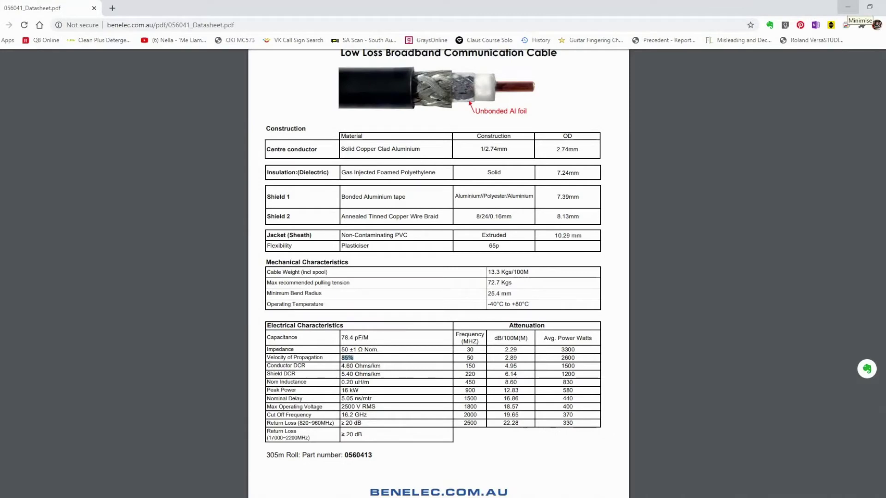
click(847, 7)
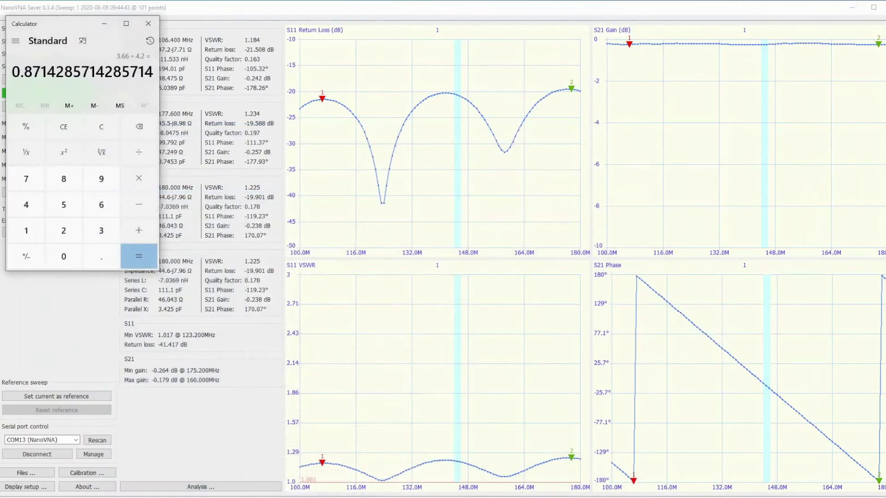
Step: Close Calculator and set the TDR cable type to LMR-400 (0.85)
click(148, 23)
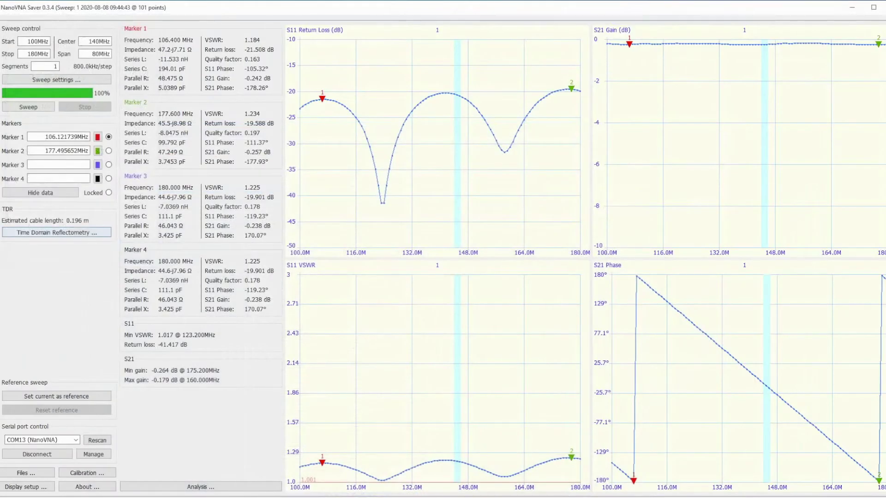
click(56, 232)
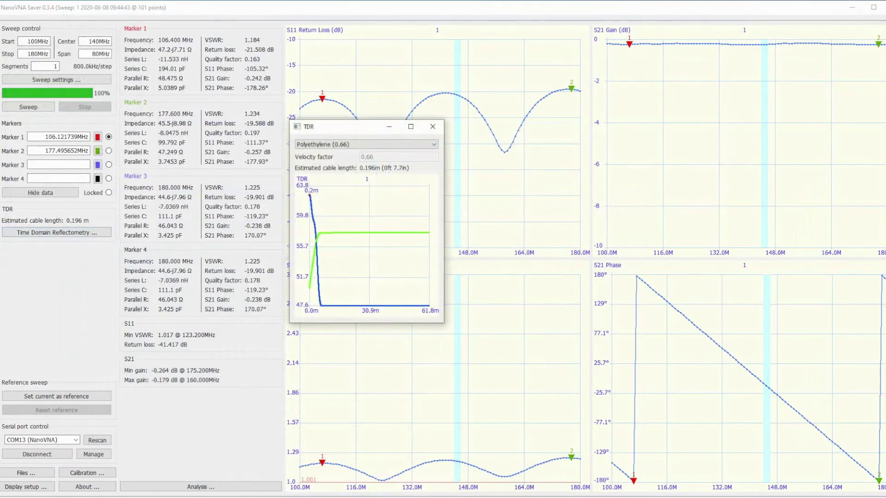
click(366, 145)
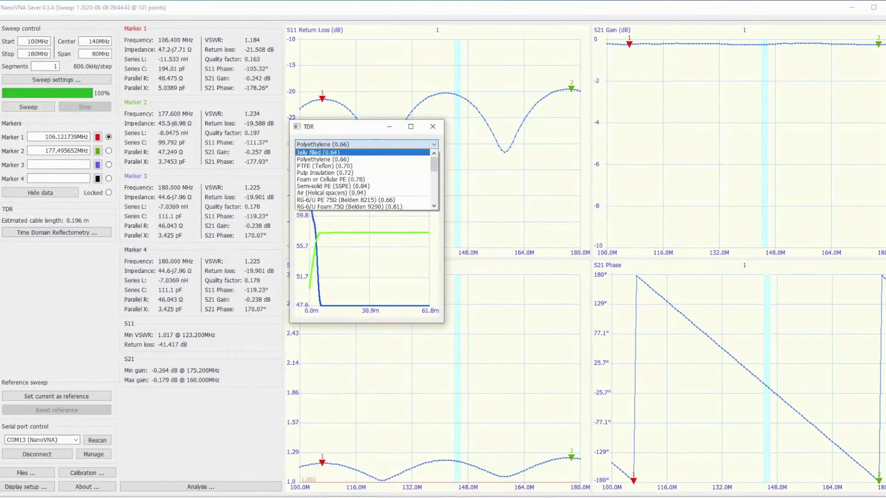
key(Down)
key(Down)
key(Down)
key(Down)
key(Down)
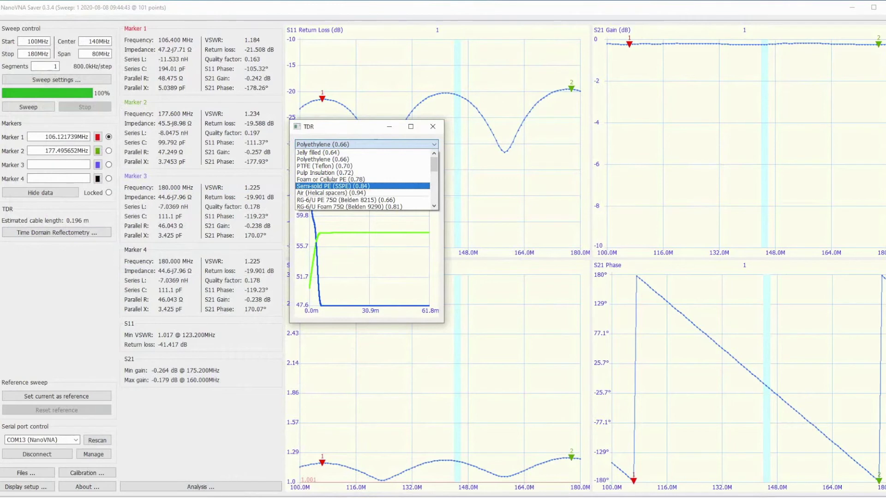
key(Down)
key(Down)
scroll(365, 180, down, 3)
scroll(364, 180, down, 2)
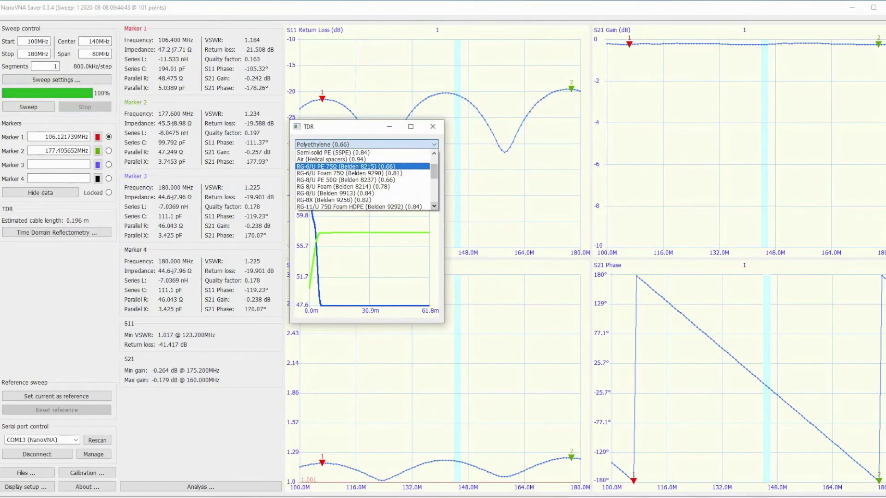
scroll(365, 180, down, 2)
scroll(364, 180, down, 4)
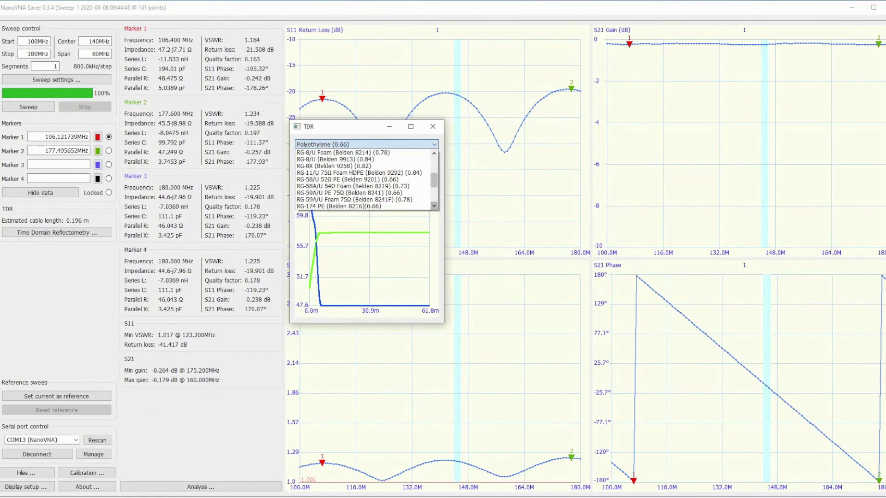
click(434, 206)
click(434, 206)
click(434, 206)
click(434, 206)
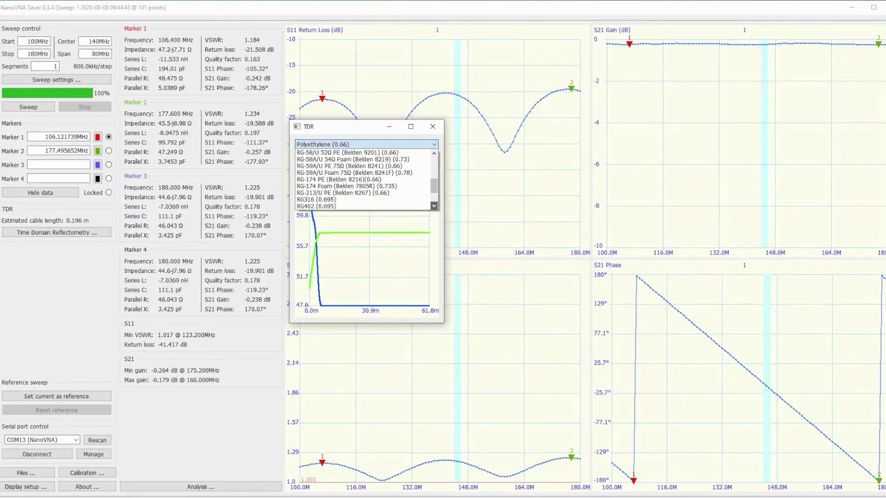
click(434, 205)
click(434, 206)
click(434, 205)
click(434, 205)
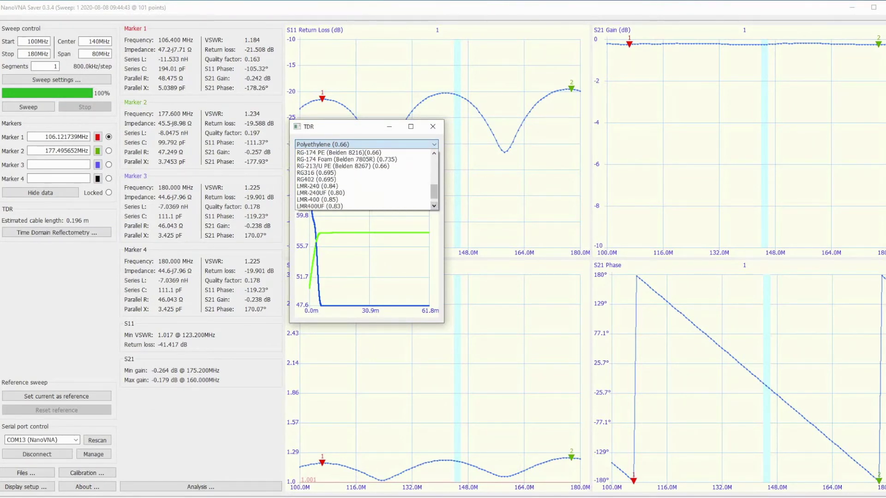
click(316, 199)
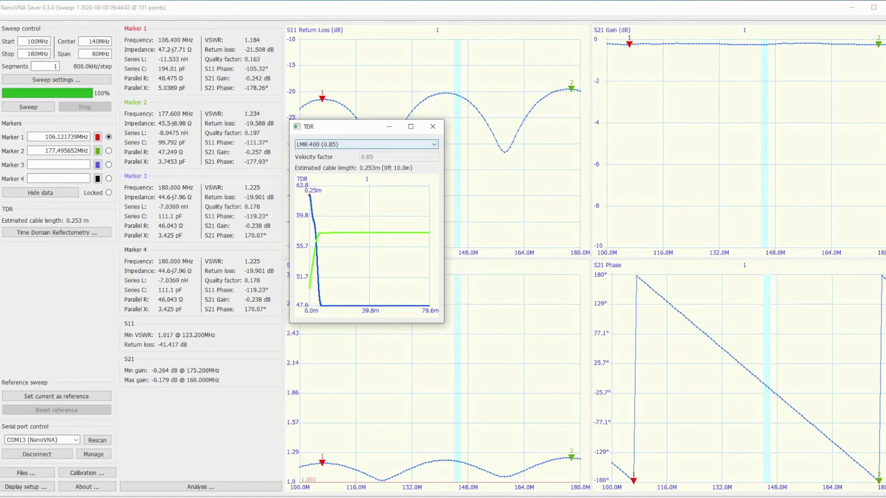
Step: Confirm LMR-400 stays selected, giving a 0.253 m estimate, and close the TDR window
click(365, 144)
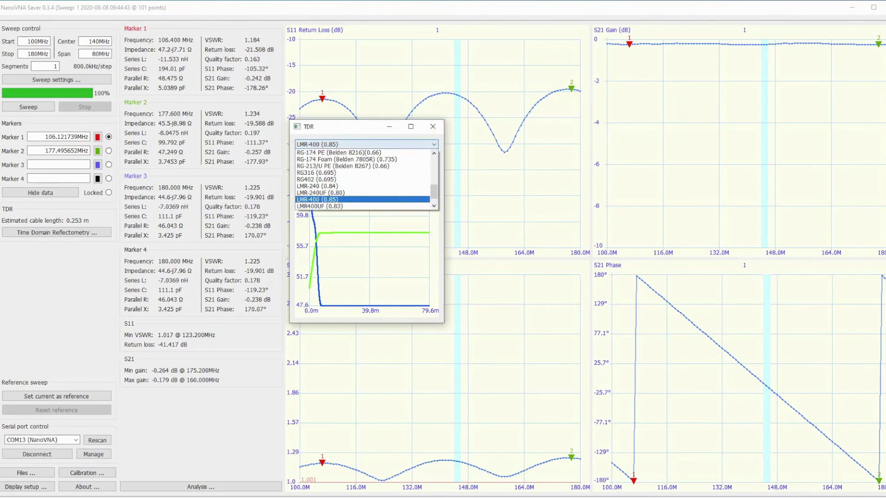
key(Return)
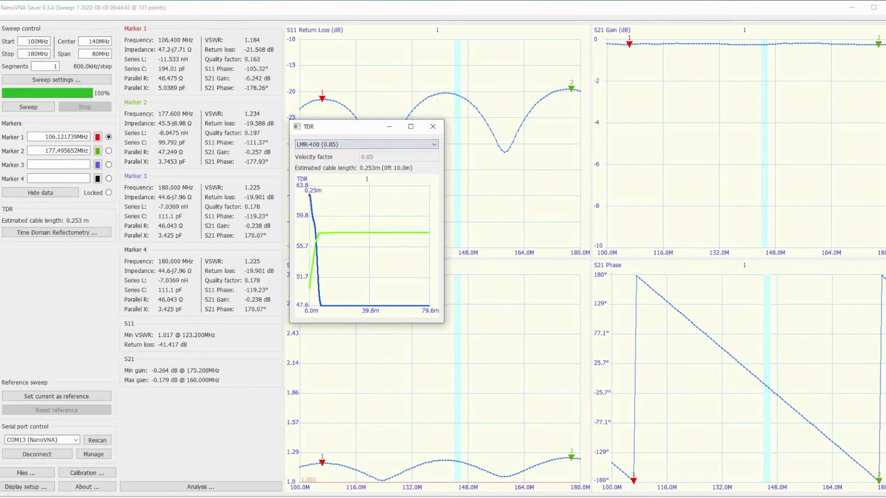
click(432, 126)
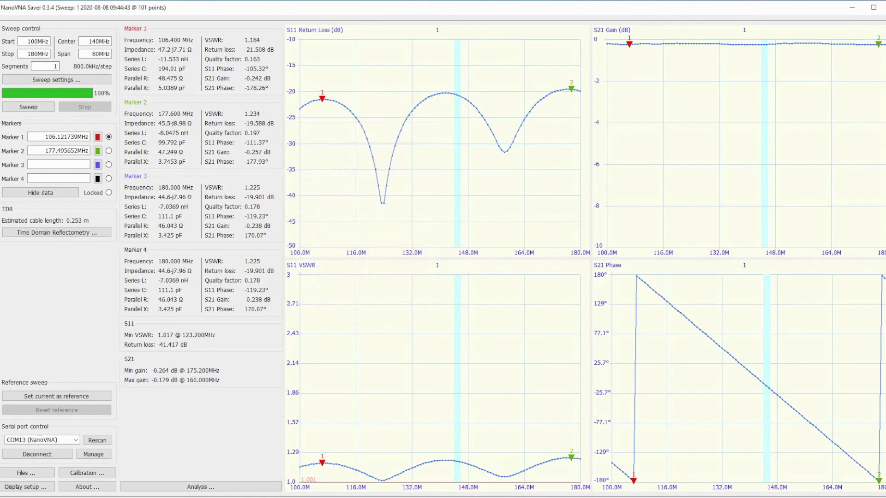
Step: Run a new sweep and reopen the TDR view, now estimating 3.791 m cable length
click(28, 106)
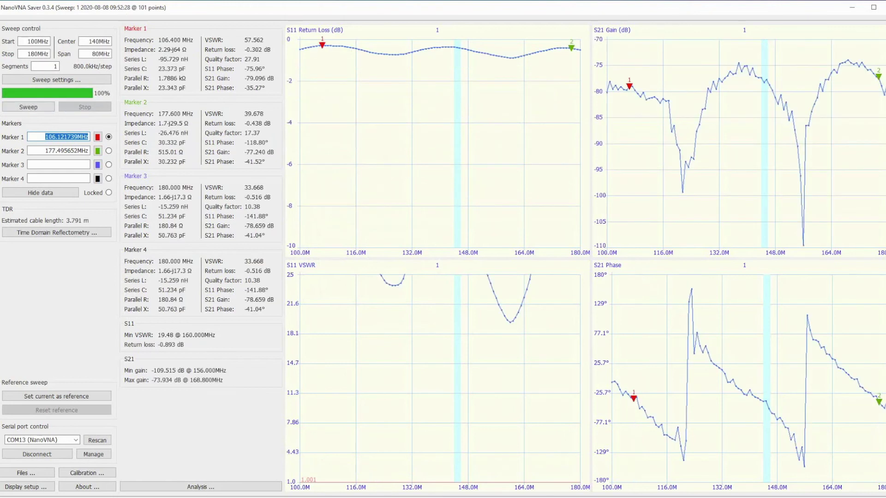
click(56, 232)
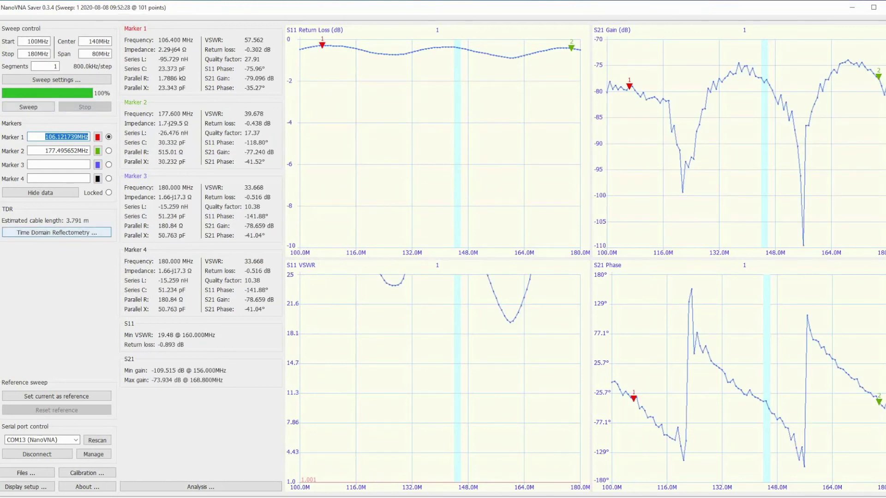